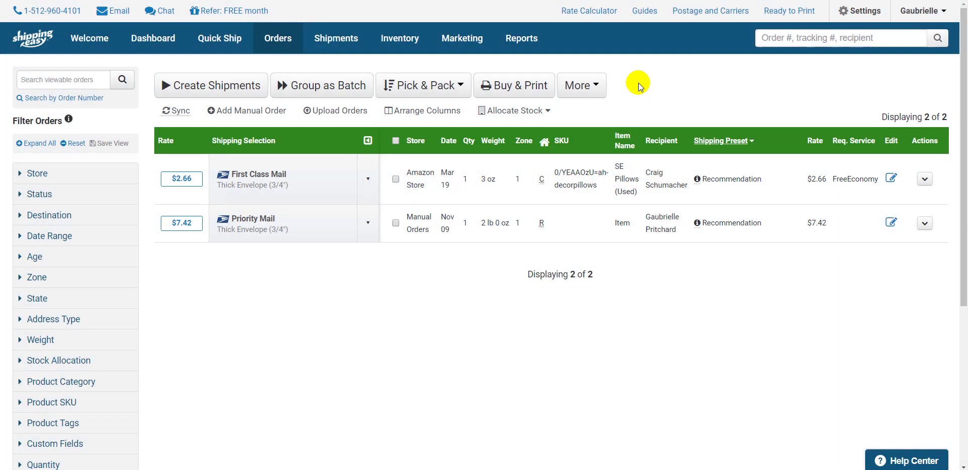
Open Settings > Shipping Presets and compare the International and Domestic preset lists, ending on Domestic.
click(860, 10)
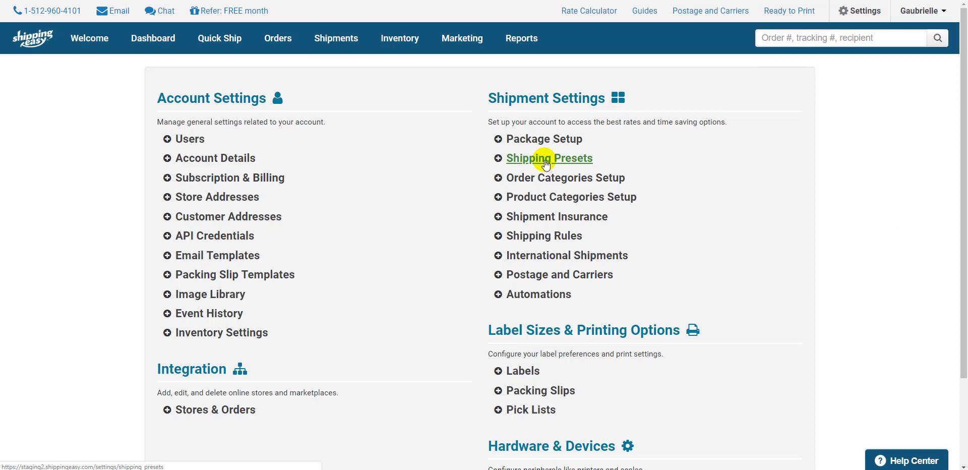
click(546, 160)
scroll(466, 187, down, 2)
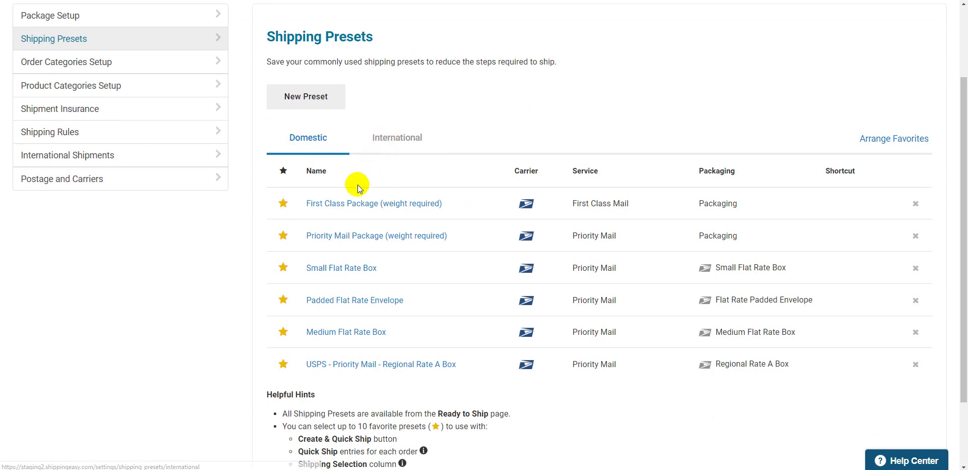
click(389, 140)
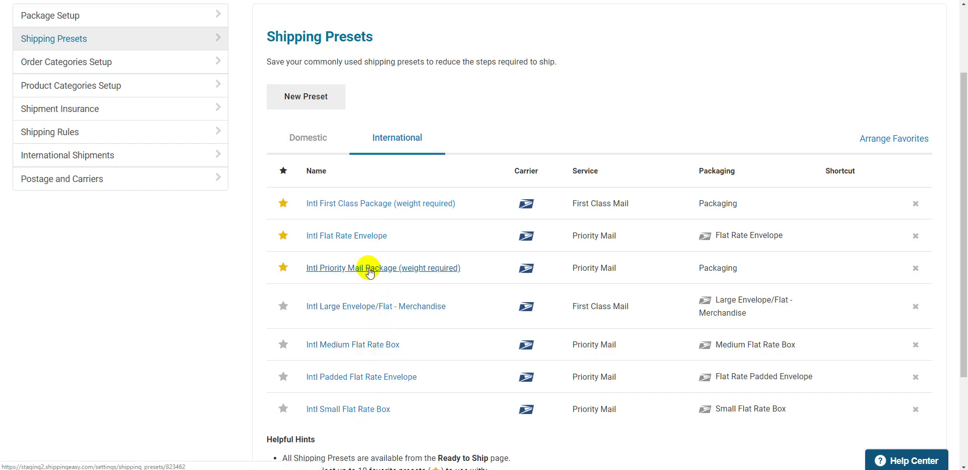
click(319, 137)
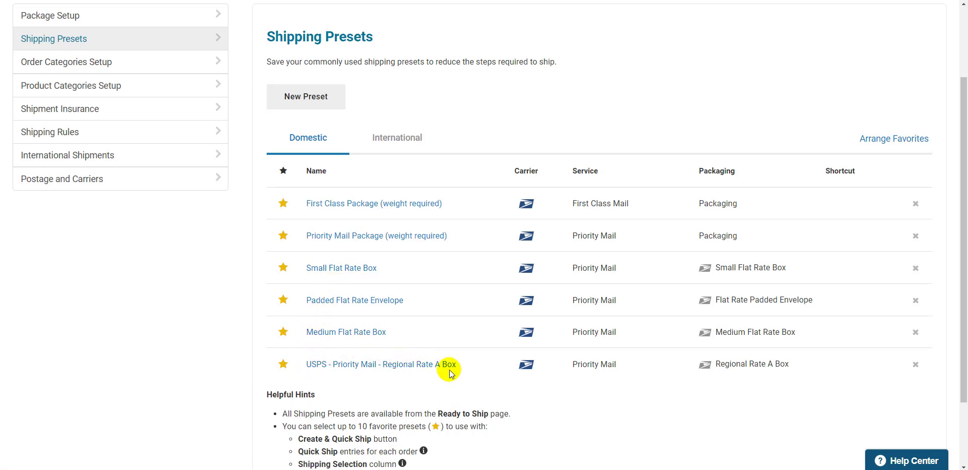
click(390, 146)
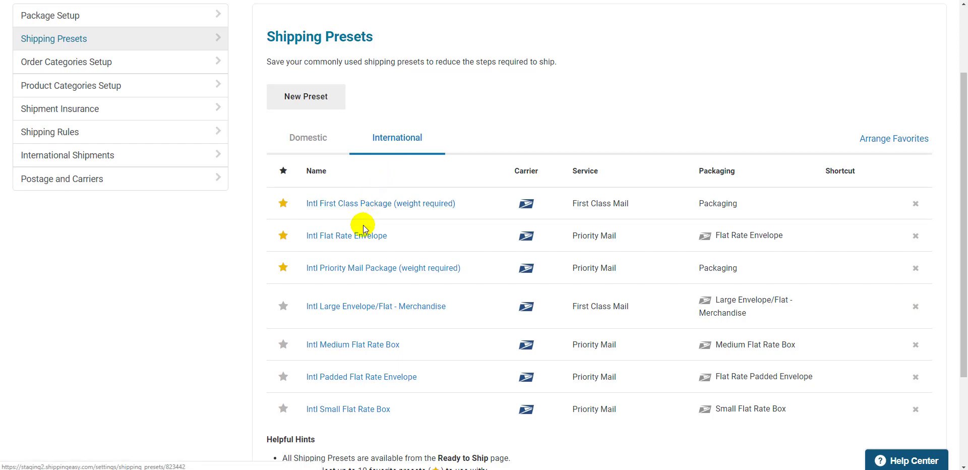
click(316, 151)
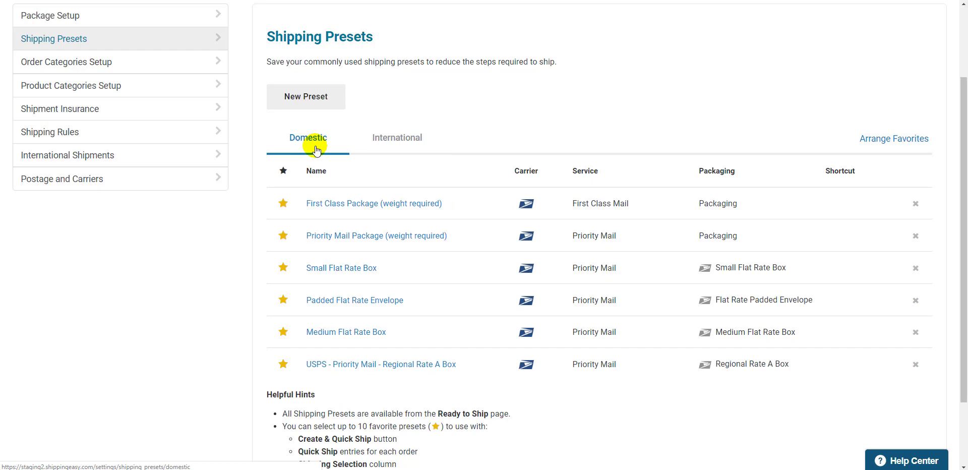
Begin a new preset, look at Add more carriers, then choose USPS as the carrier.
click(326, 102)
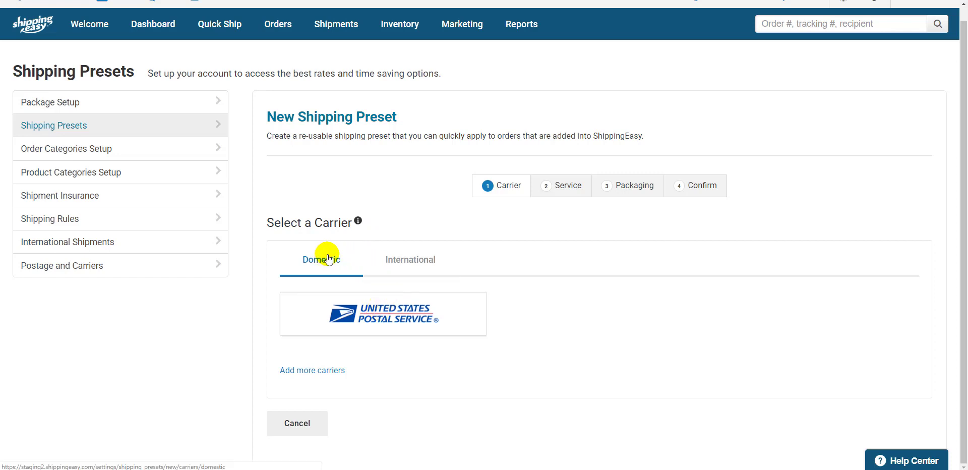
scroll(393, 269, up, 1)
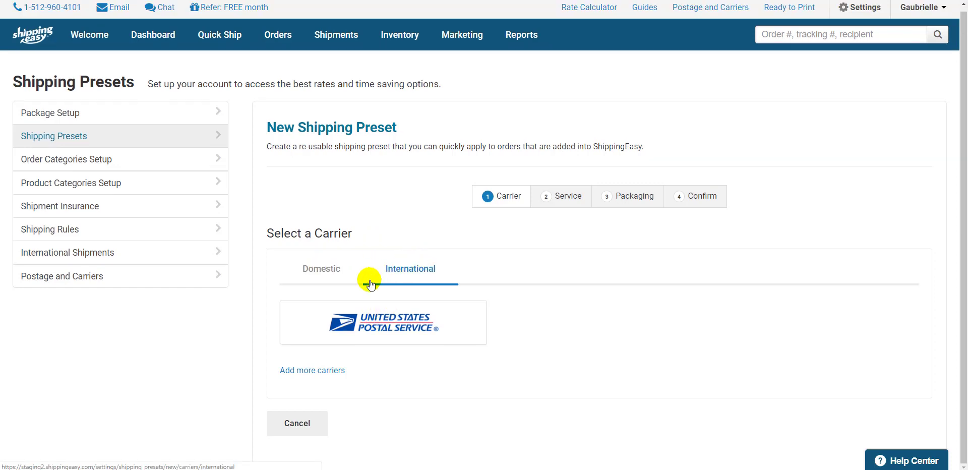
scroll(324, 275, down, 1)
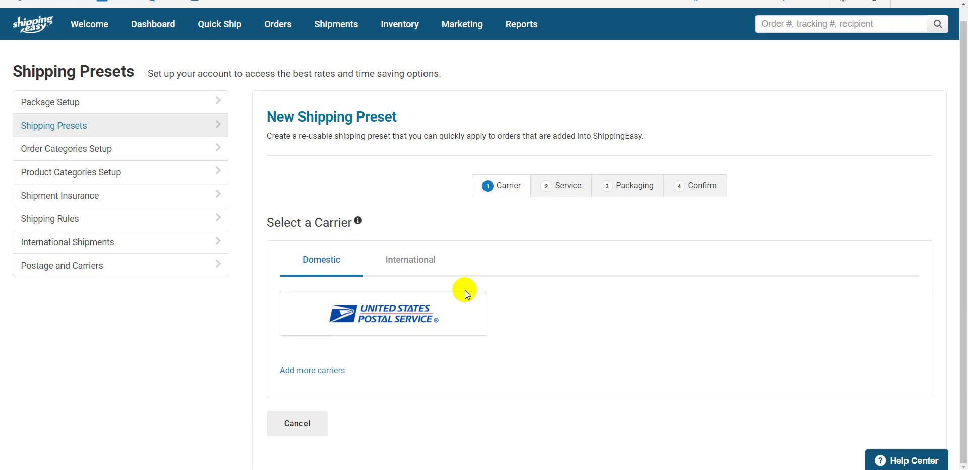
click(313, 371)
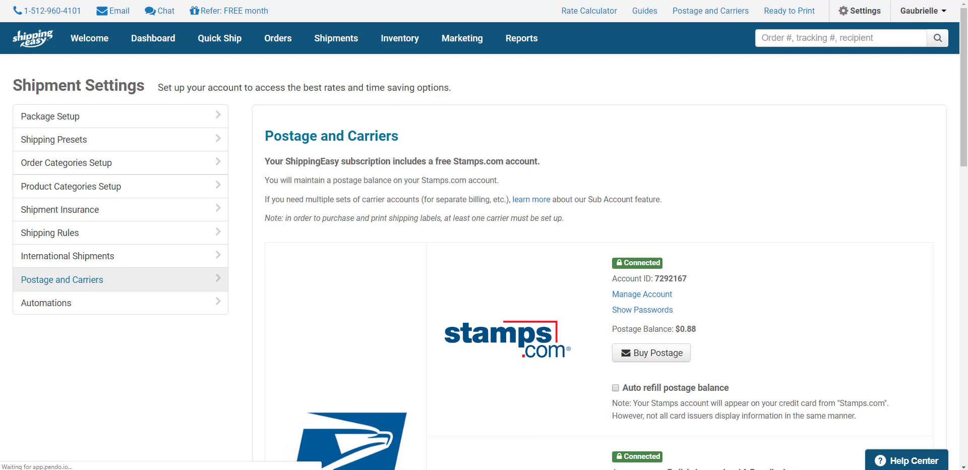
key(alt+Left)
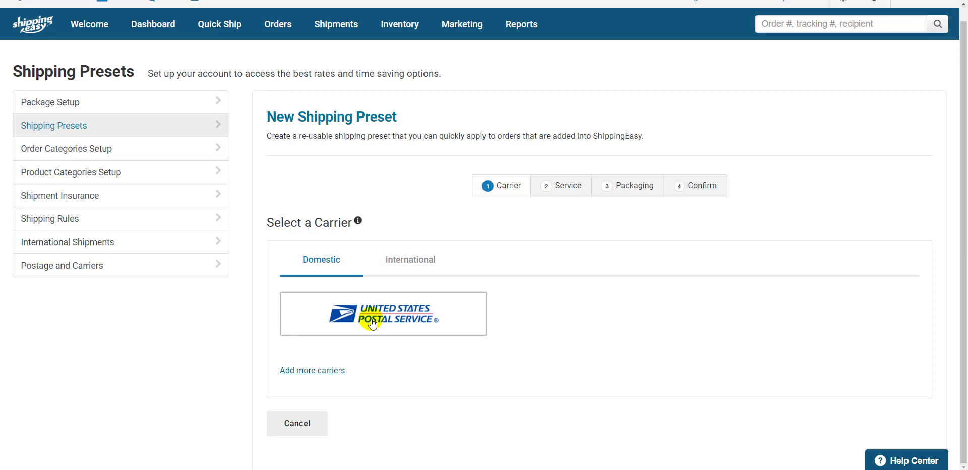
click(372, 324)
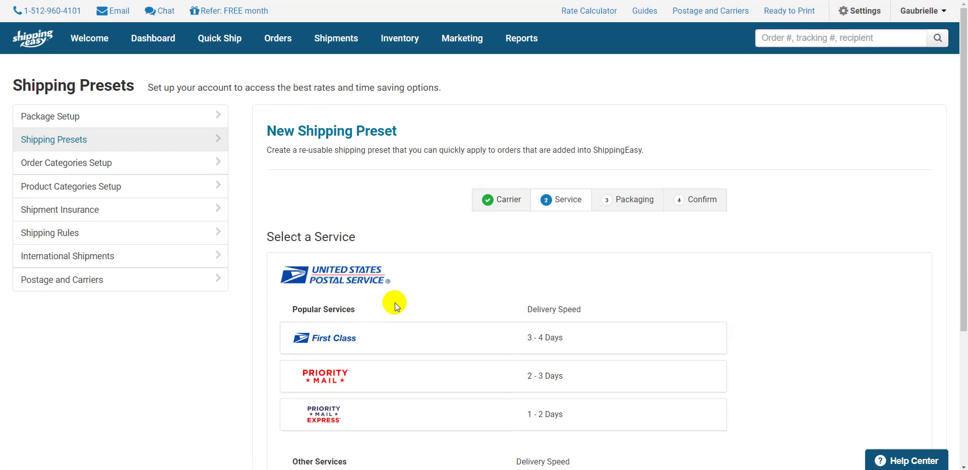
scroll(394, 302, down, 1)
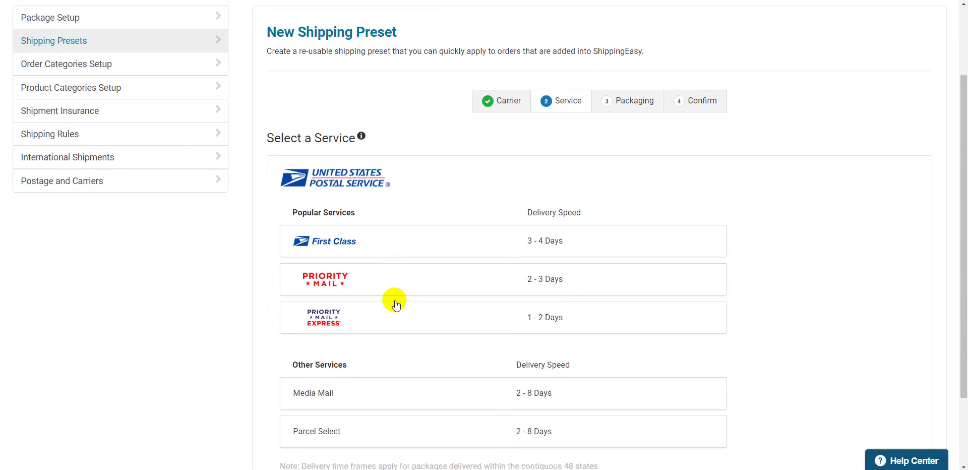
Choose Priority Mail as the service, reviewing USPS package types and the new-package form without changes.
click(370, 277)
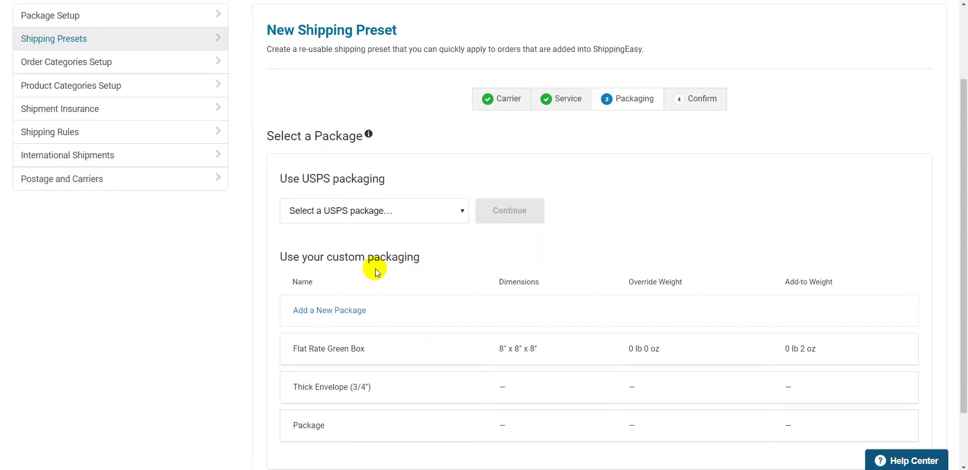
click(404, 211)
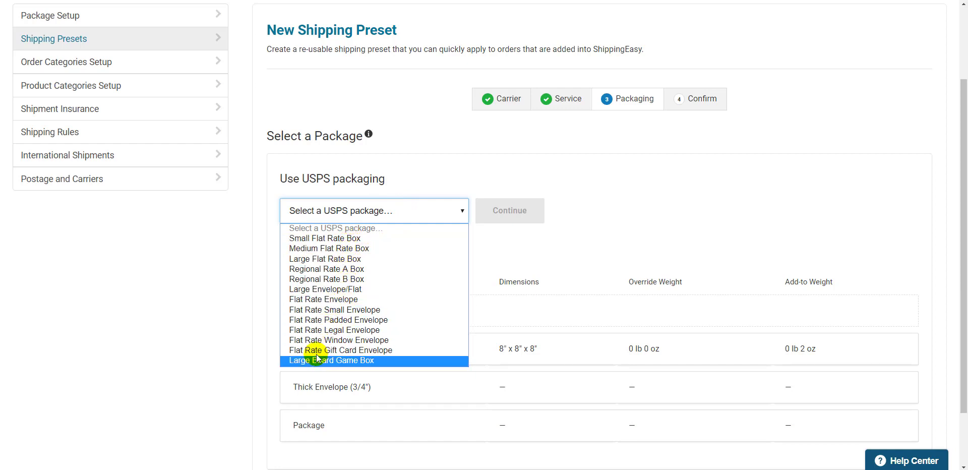
click(378, 210)
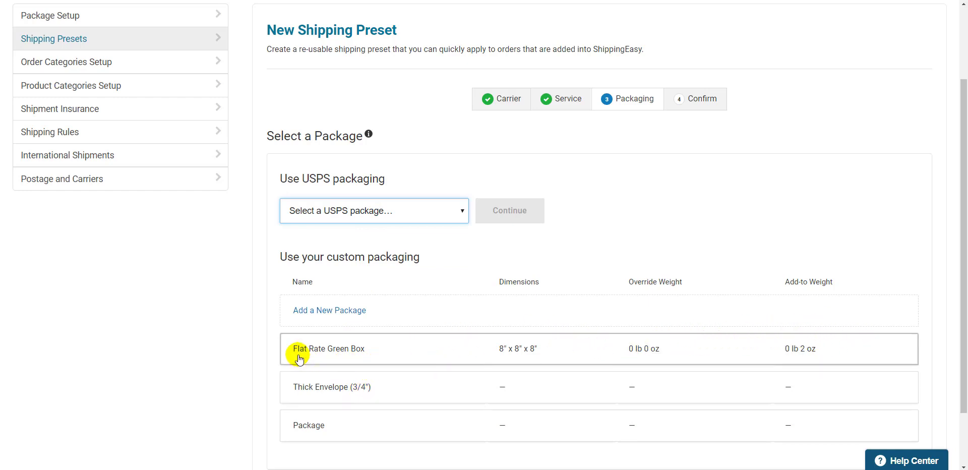
click(321, 312)
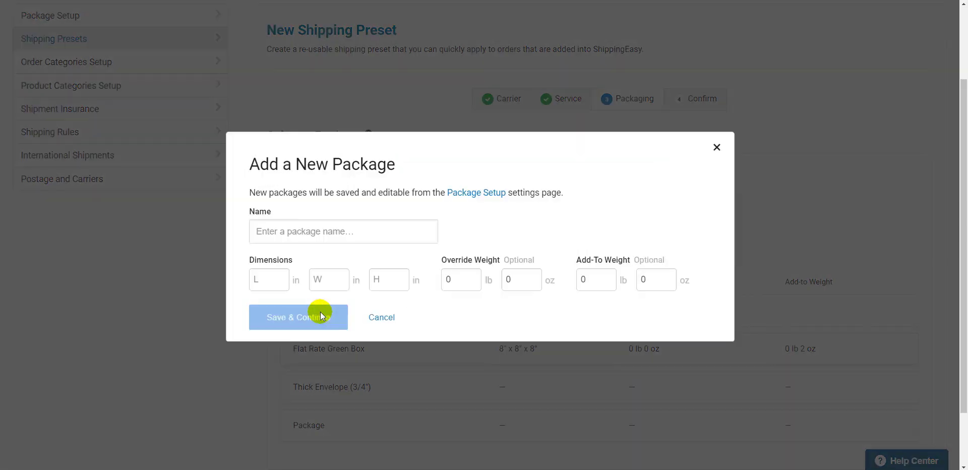
click(717, 146)
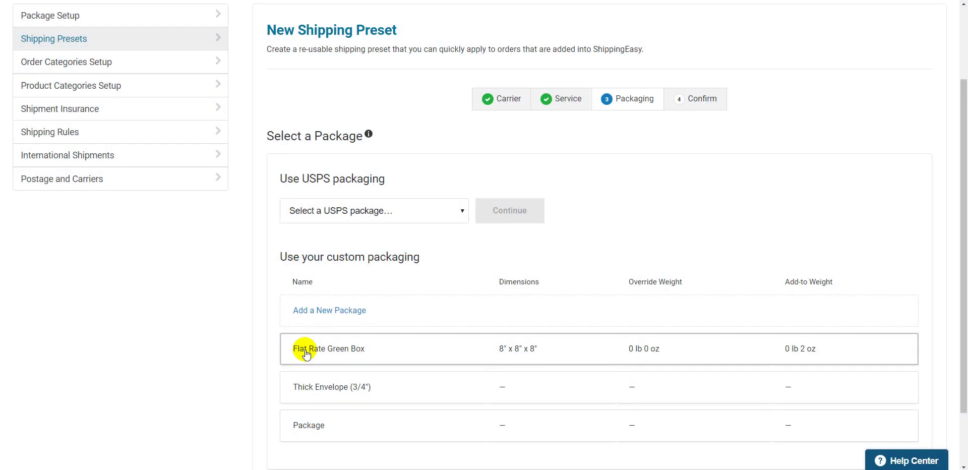
Use Flat Rate Green Box packaging and assign the Alt + g keyboard shortcut.
click(306, 352)
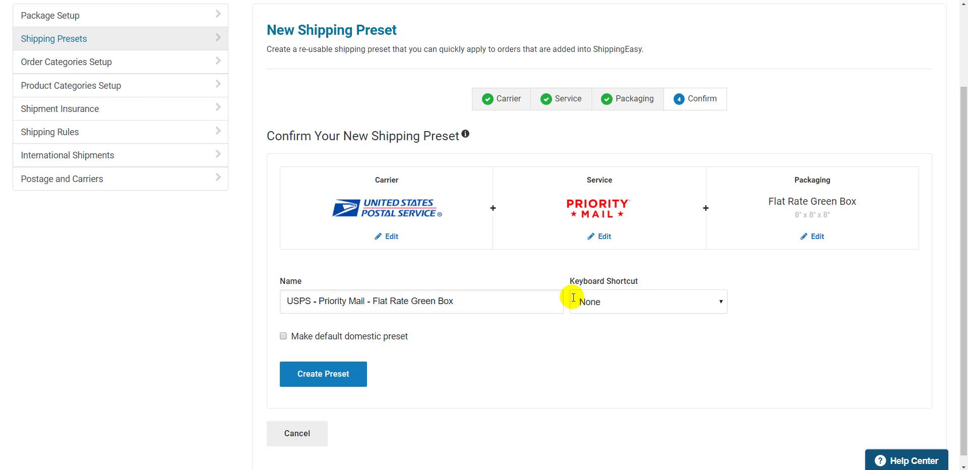
click(663, 308)
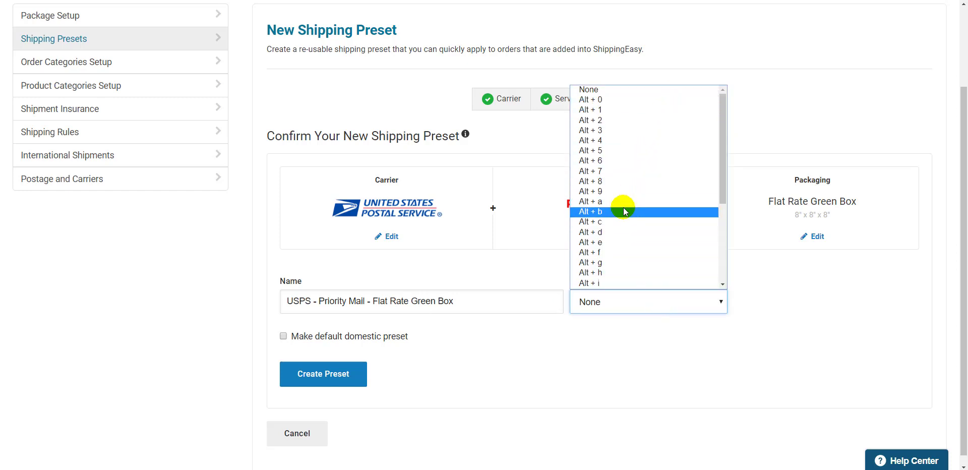
click(604, 261)
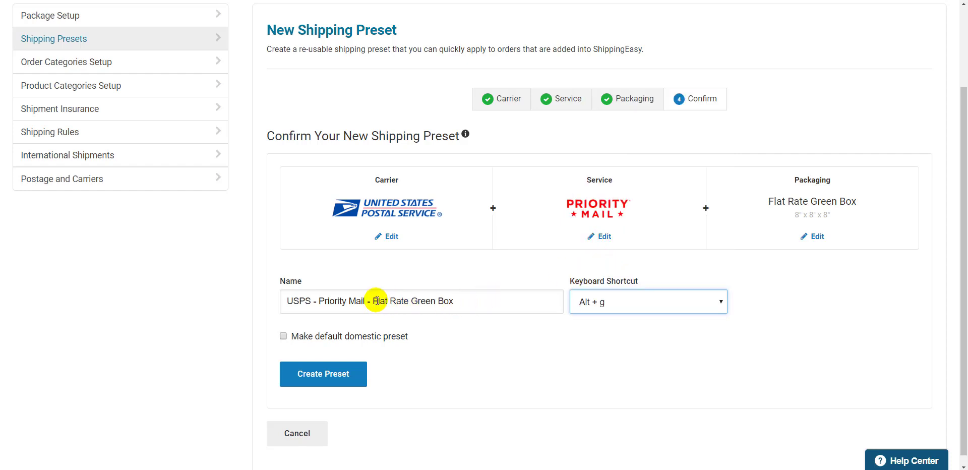
Rename the preset to 'Flat Rate Green Box Products'.
click(460, 299)
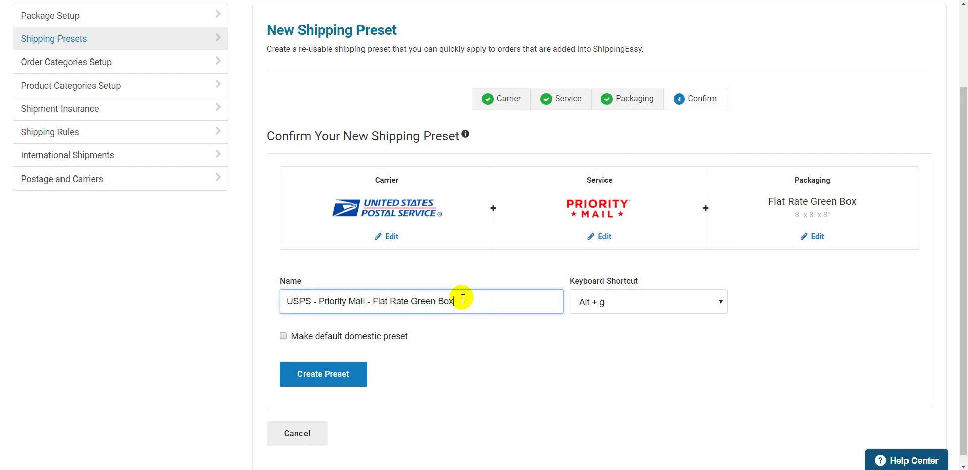
click(374, 301)
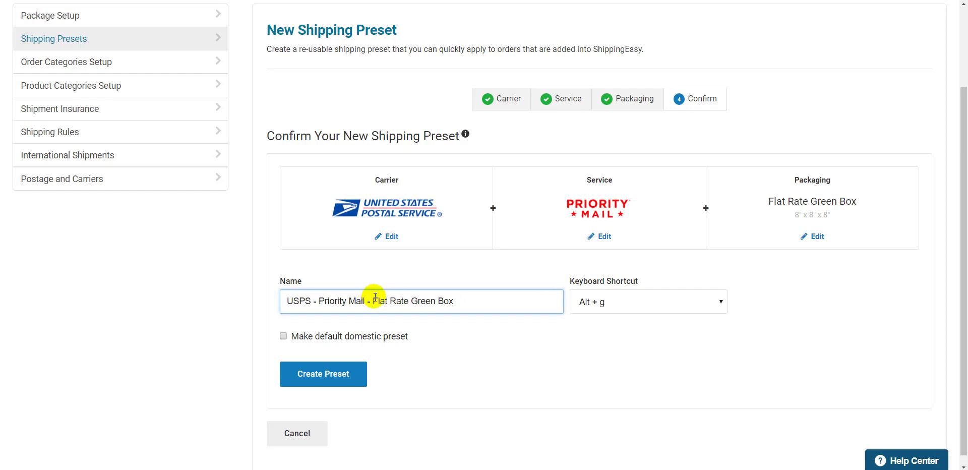
key(shift+Home)
key(BackSpace)
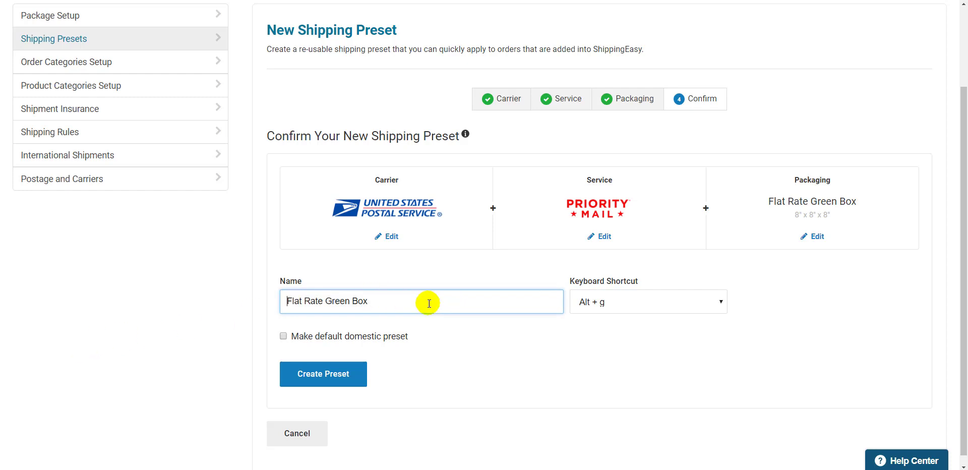
text(Products)
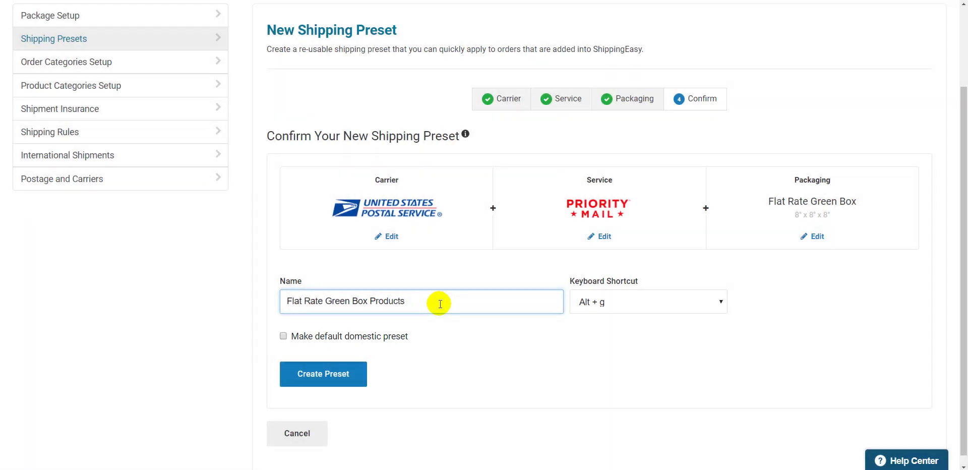
Create the Flat Rate Green Box Products preset and star it as a domestic favorite.
click(360, 372)
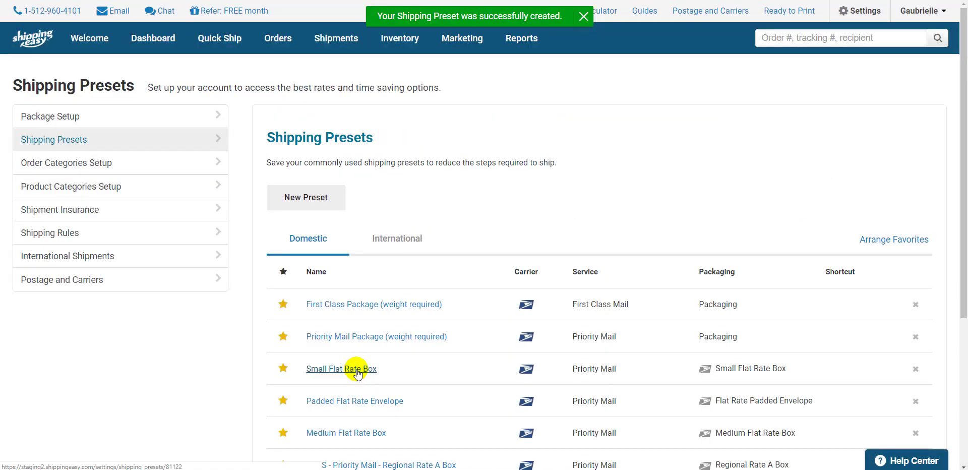
scroll(443, 235, down, 4)
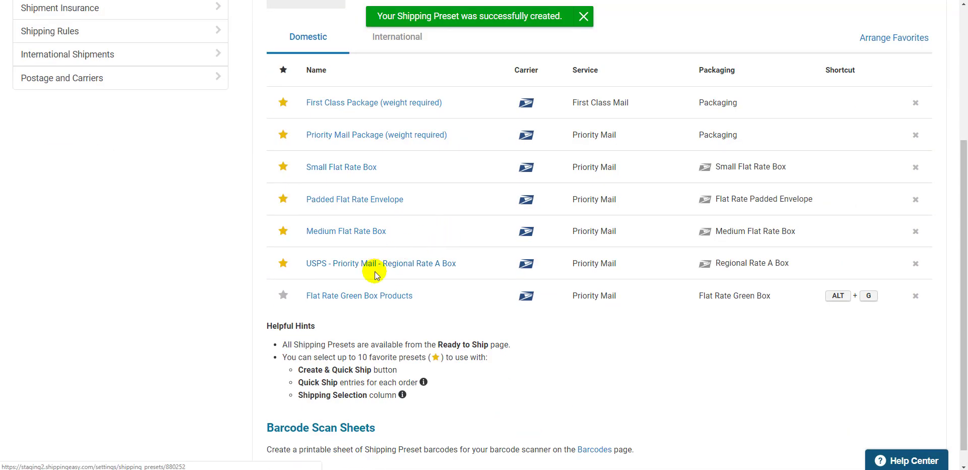
scroll(375, 275, up, 1)
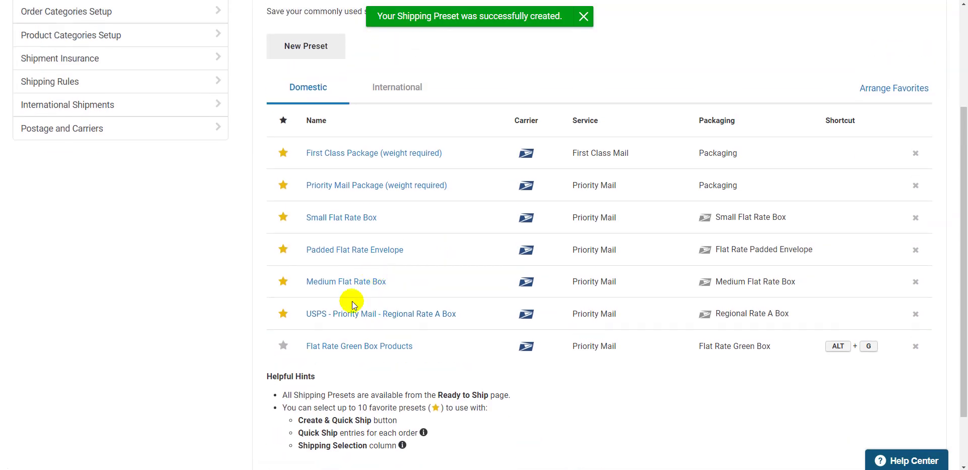
click(284, 346)
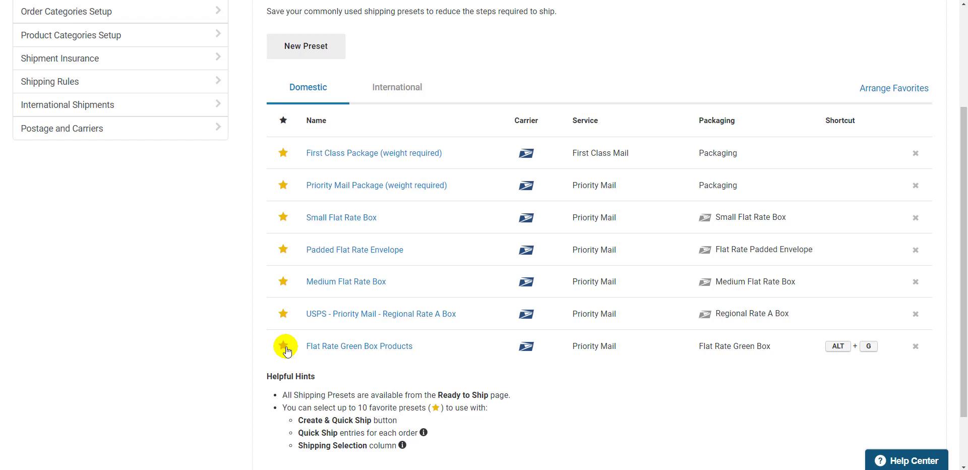
Drag Flat Rate Green Box Products to the top of the favorites arrangement and save the order.
scroll(287, 352, up, 1)
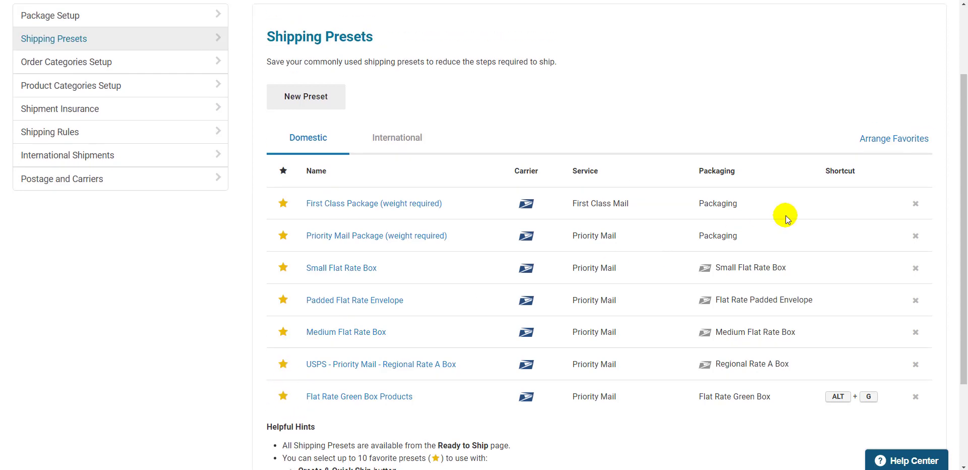
click(882, 143)
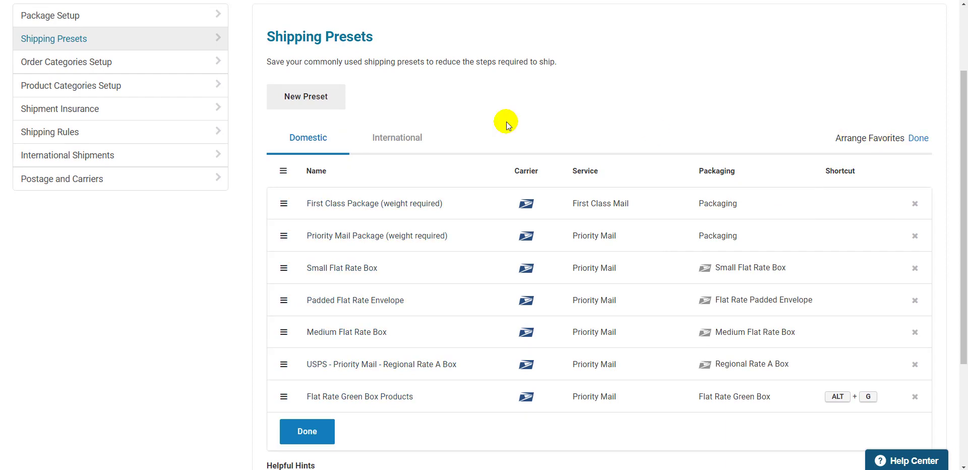
drag(284, 396, 286, 201)
click(291, 440)
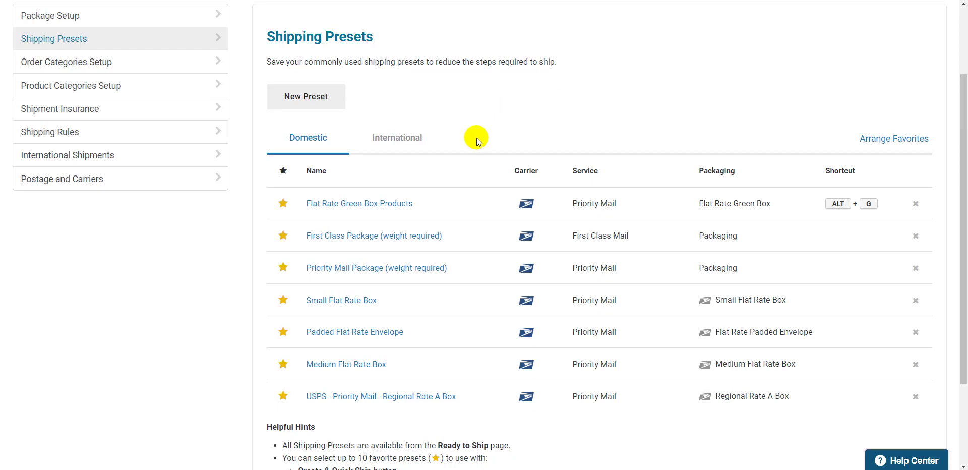
scroll(476, 141, up, 2)
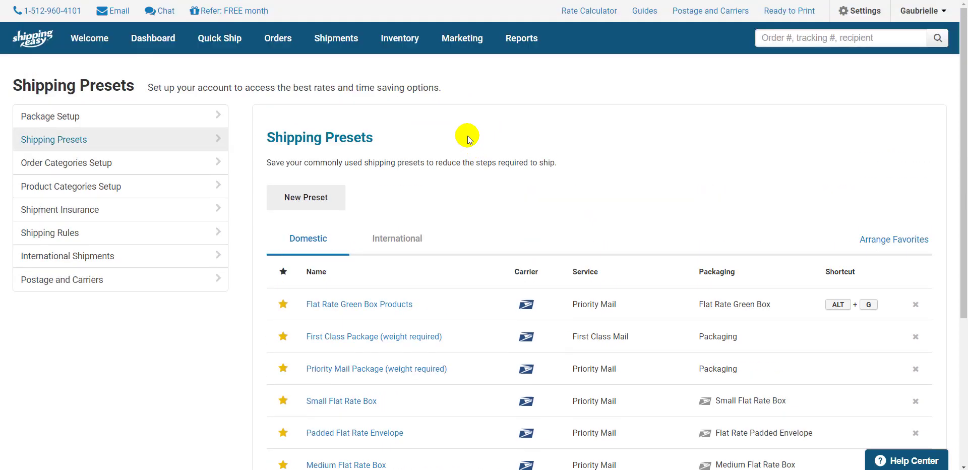
On the Orders page, set both orders to Flat Rate Green Box Products ($6.95 and $7.61).
click(272, 39)
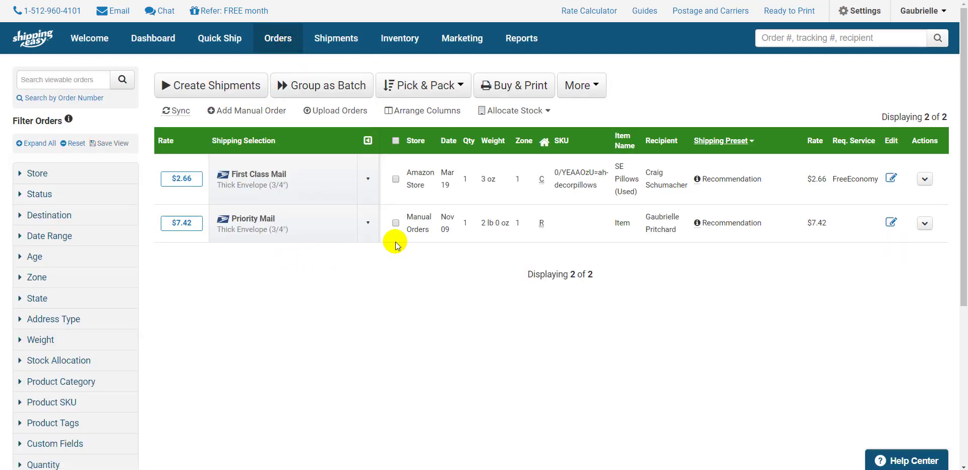
click(377, 188)
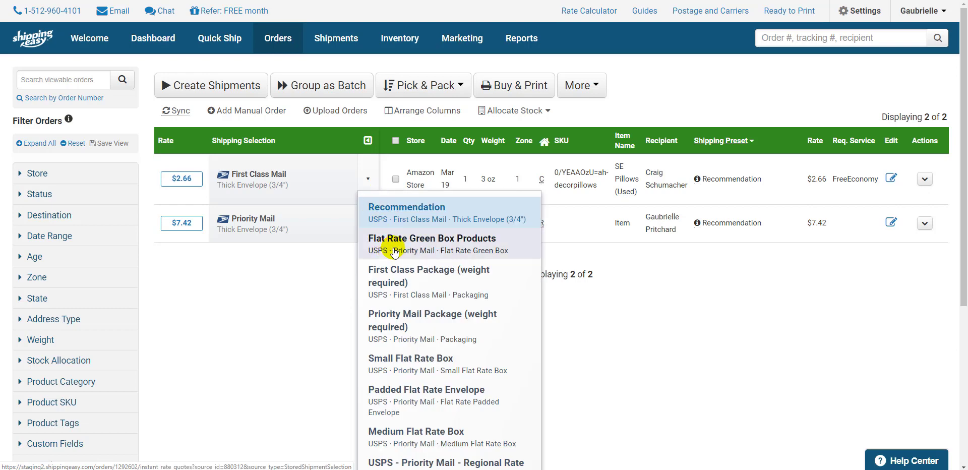
click(393, 247)
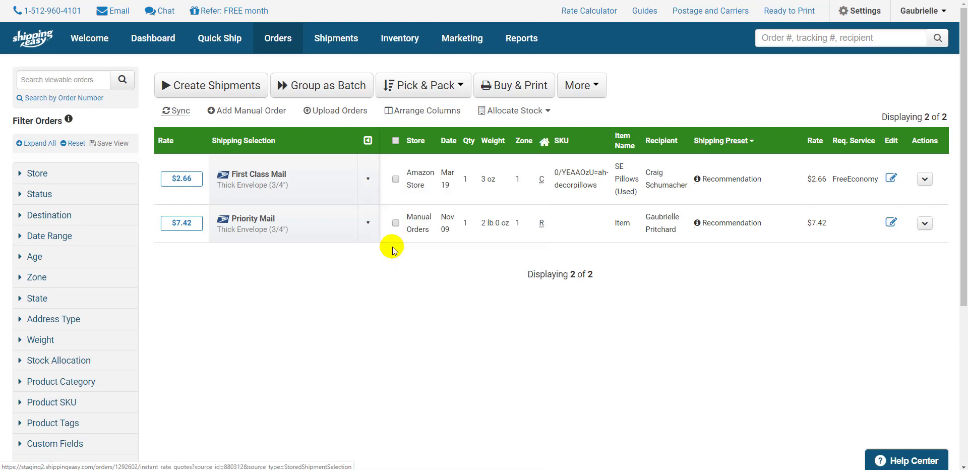
click(367, 222)
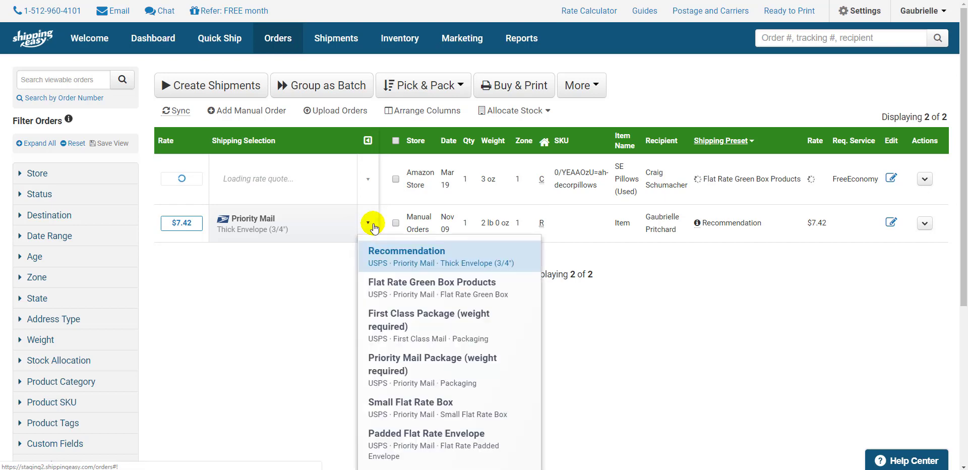
click(398, 284)
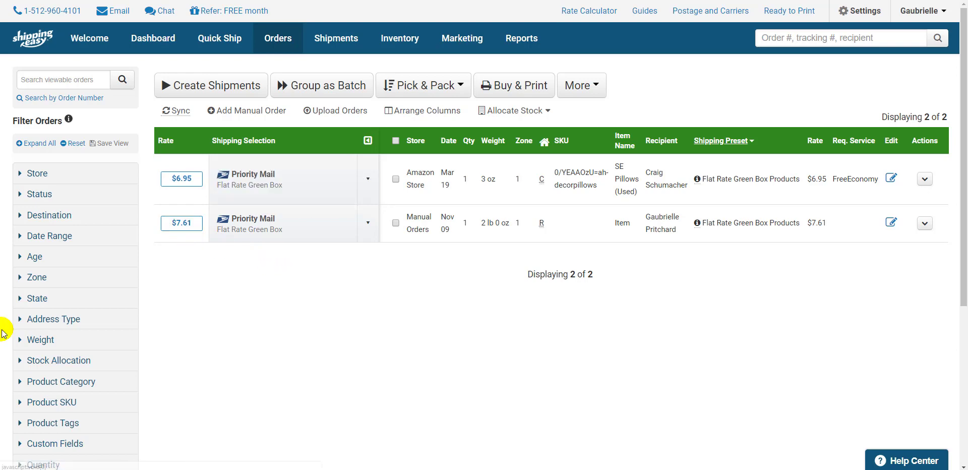
Filter the orders list to show only orders with a rate quote.
scroll(15, 333, down, 4)
click(56, 304)
click(68, 367)
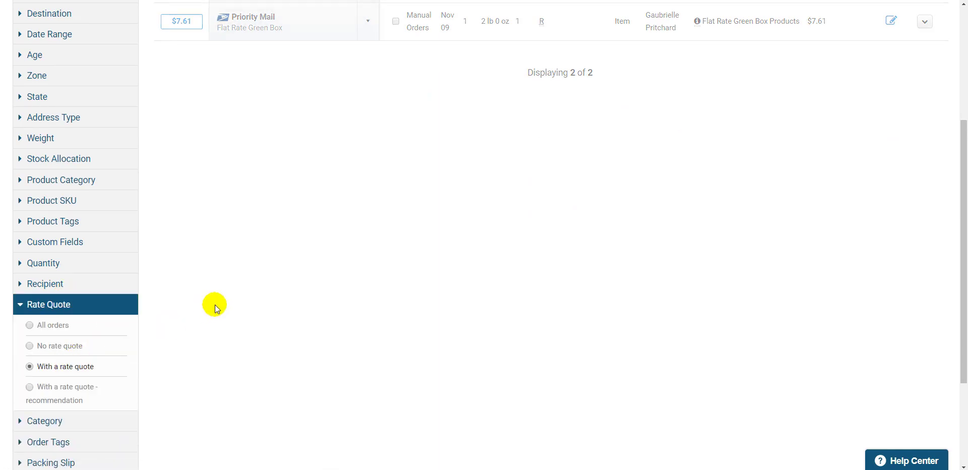
Select both orders, review the $14.56 Buy & Print total, then cancel without purchasing.
click(395, 140)
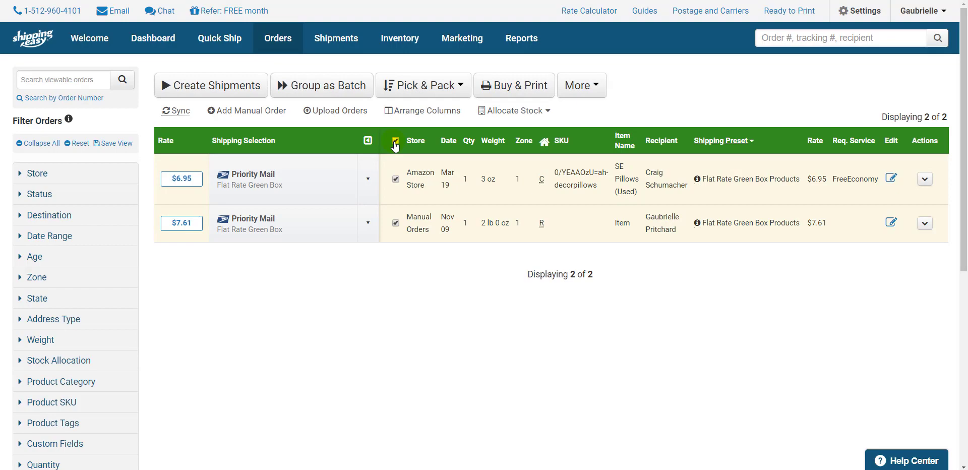
click(534, 88)
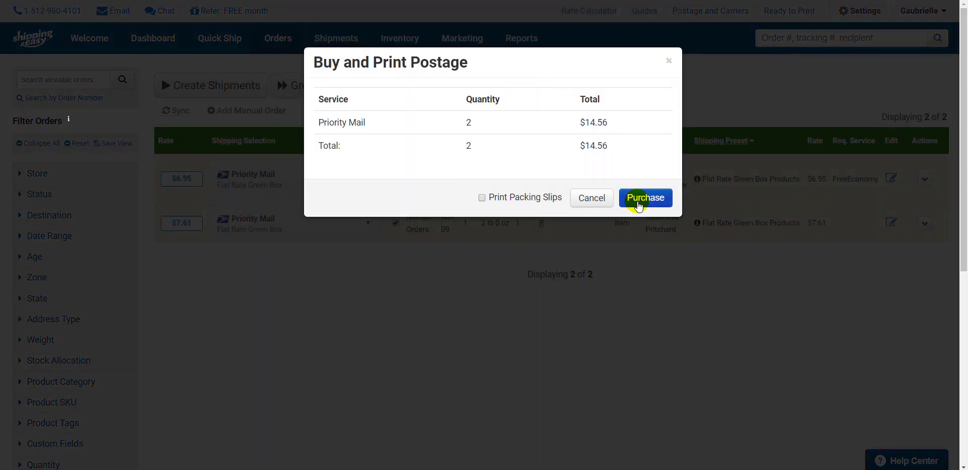
click(593, 198)
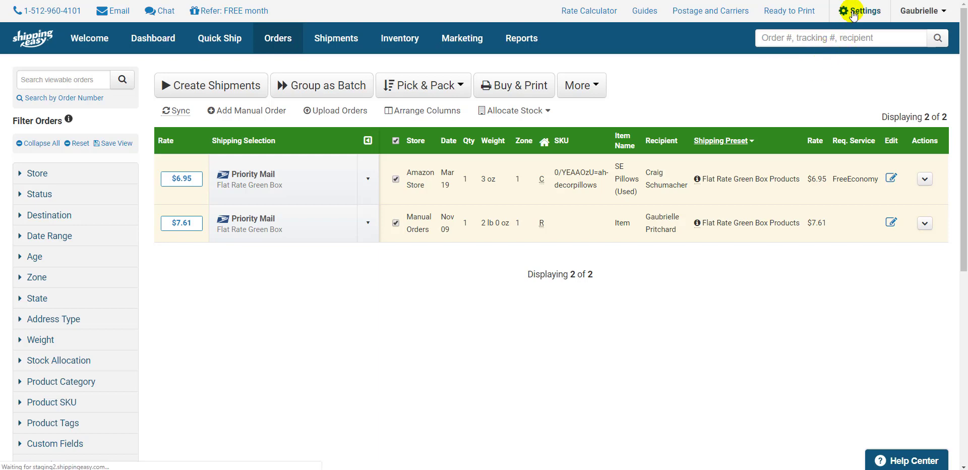
Start a new shipping rule named '8x8x8 Products Quantity 1' whose action sets a shipping preset.
click(851, 11)
click(550, 237)
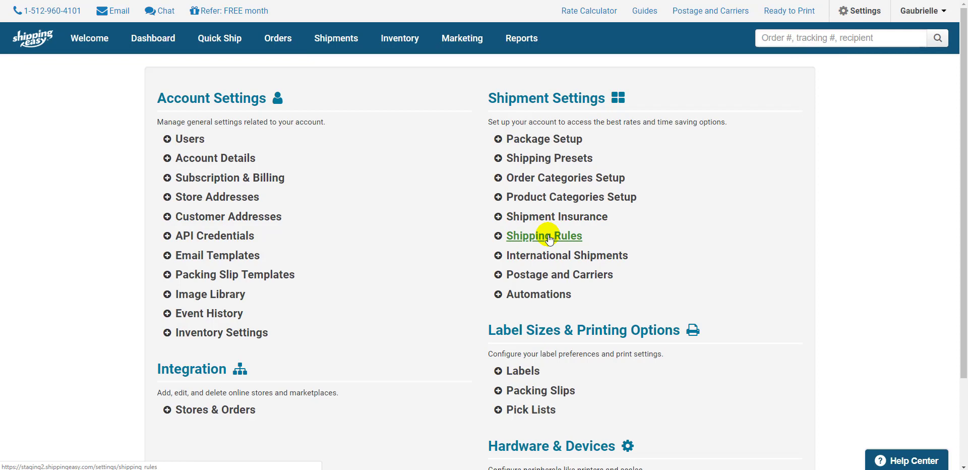
click(925, 198)
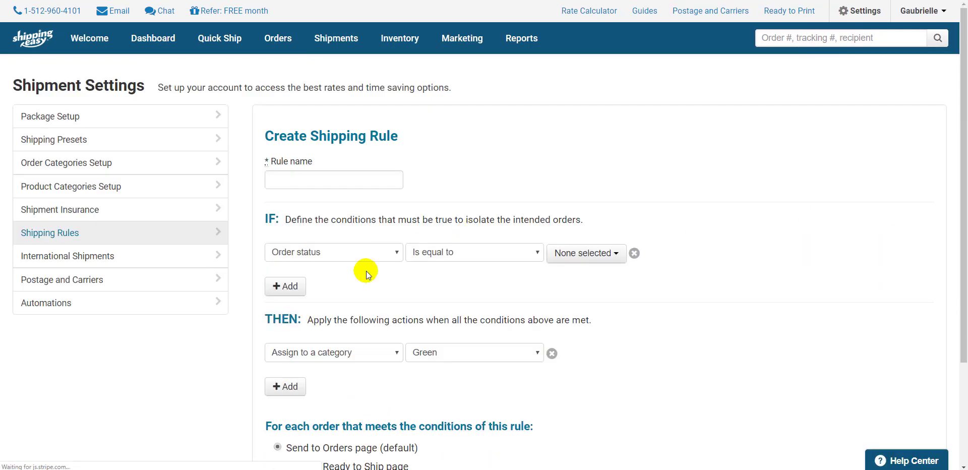
click(341, 351)
click(334, 291)
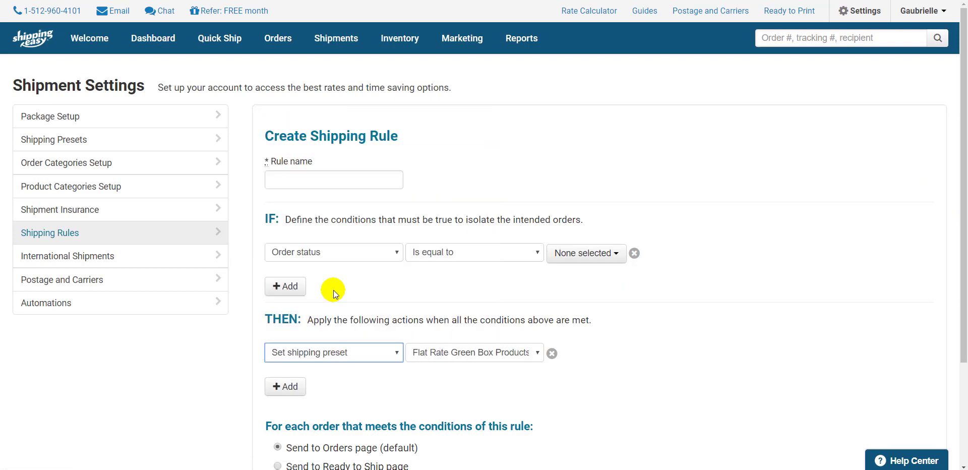
click(328, 174)
text(8x8x8 Products Quantity 1)
Add Destination and Total quantity conditions to the rule.
click(310, 255)
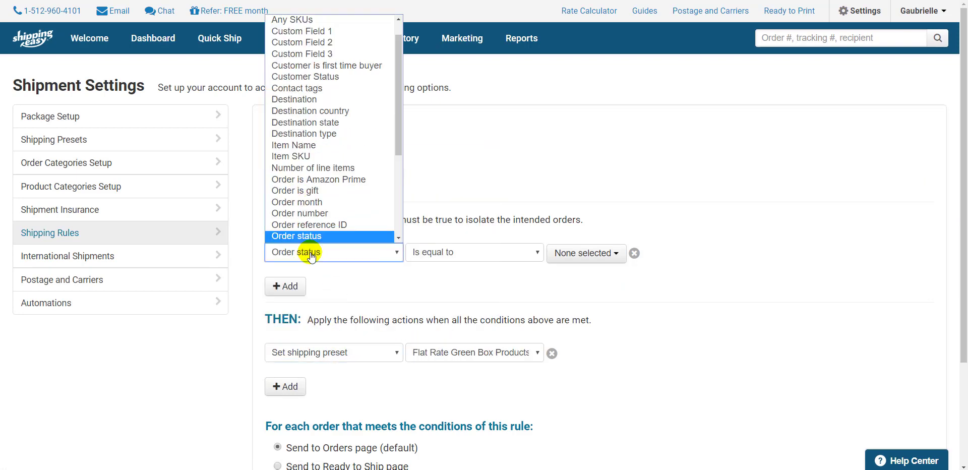
click(324, 98)
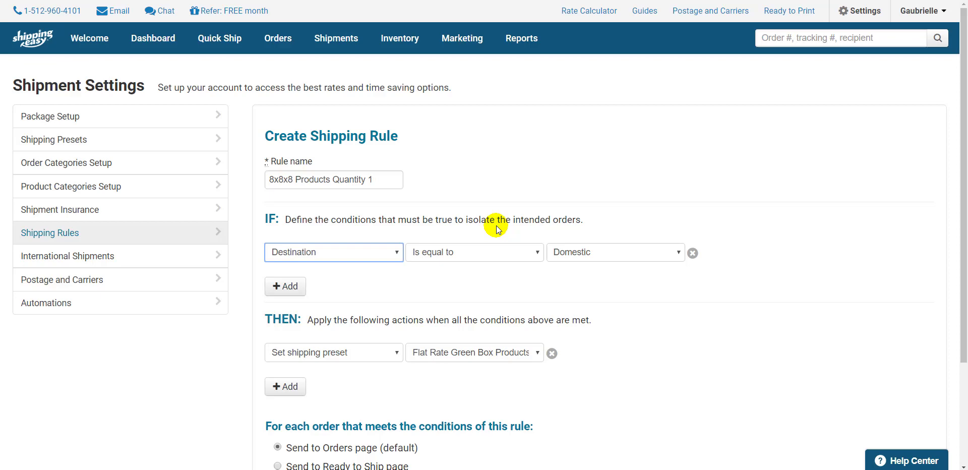
click(291, 283)
click(314, 287)
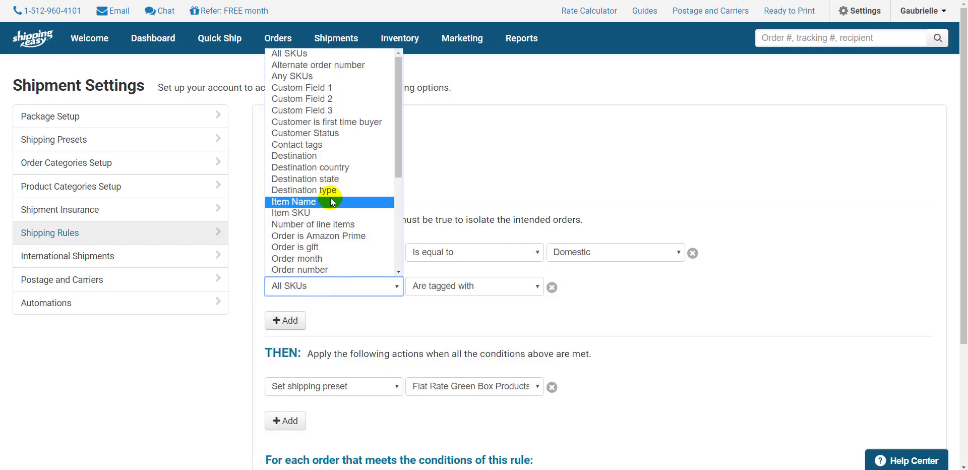
scroll(330, 205, down, 3)
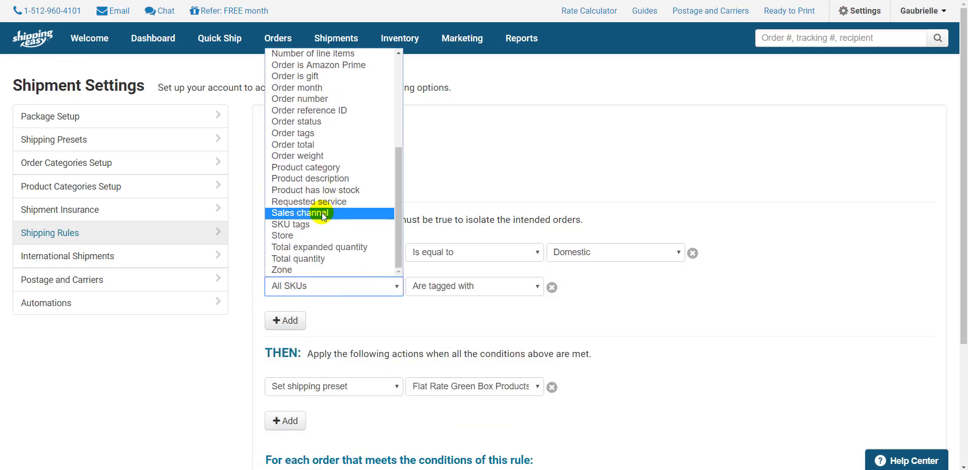
click(316, 262)
Add a Product category condition matching 8x8x8 Products, then save the rule.
click(284, 320)
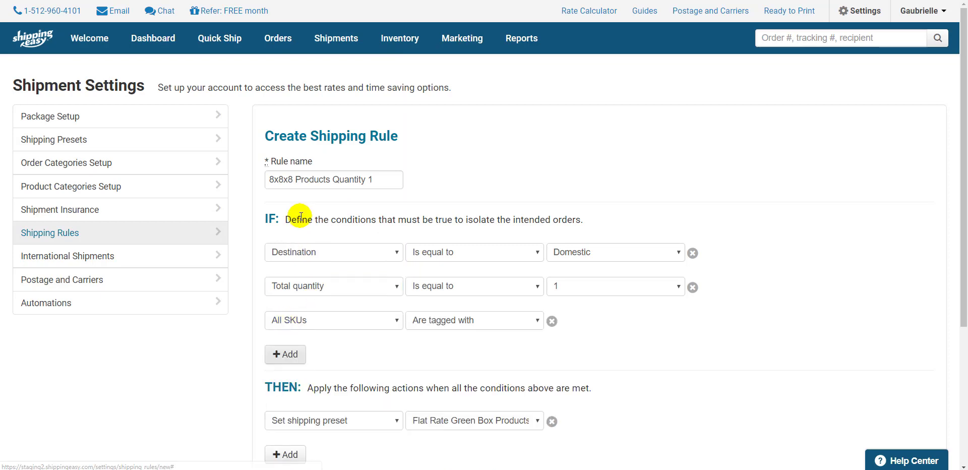
click(292, 323)
scroll(333, 201, down, 5)
click(322, 201)
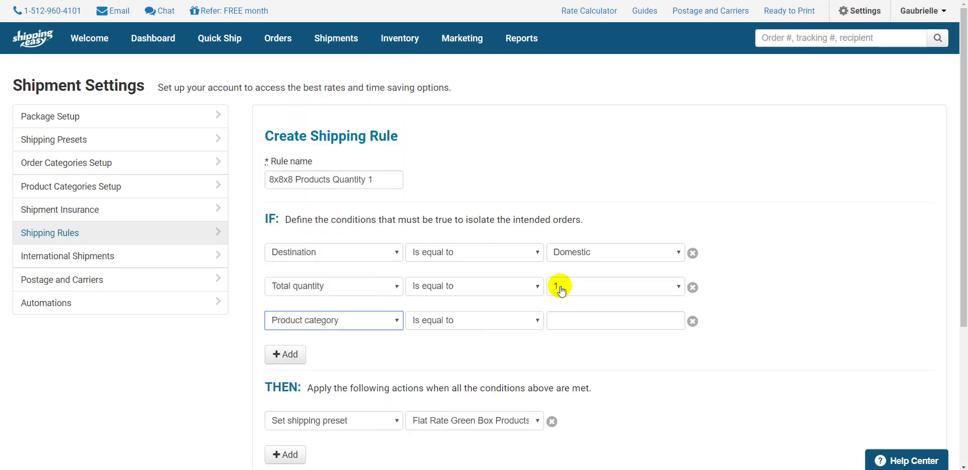
click(555, 320)
text(8x8)
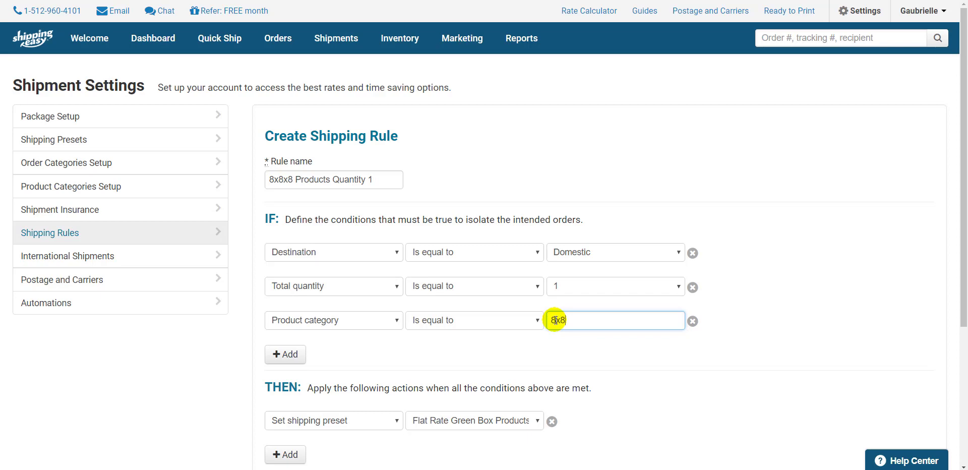
text(x8 Products)
scroll(416, 266, down, 4)
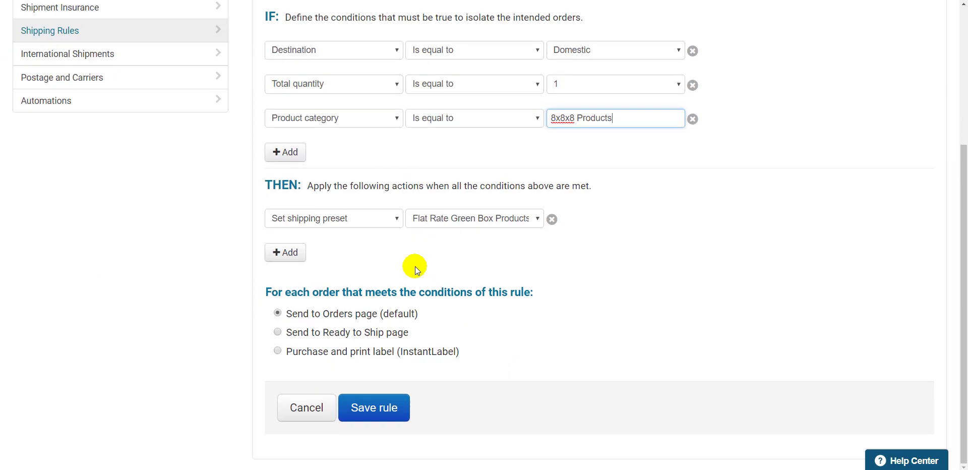
click(389, 410)
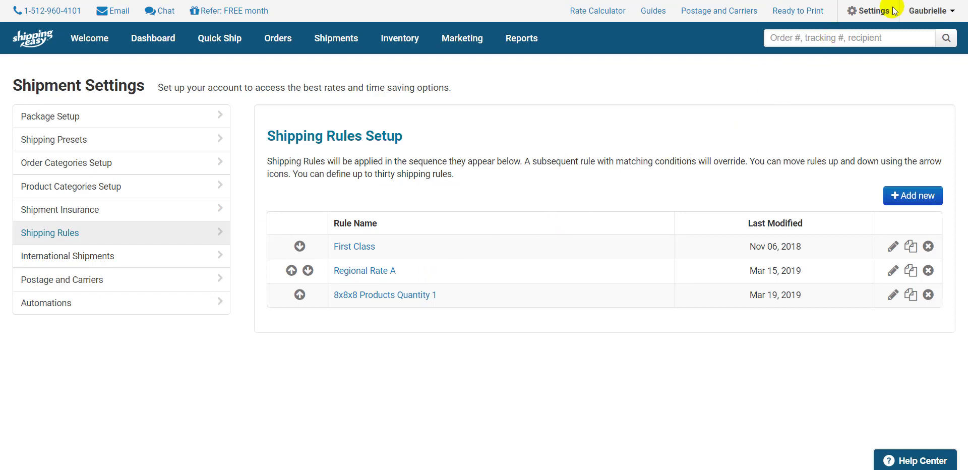
Reopen Settings > Shipping Presets to confirm Flat Rate Green Box Products heads the favorites.
click(867, 19)
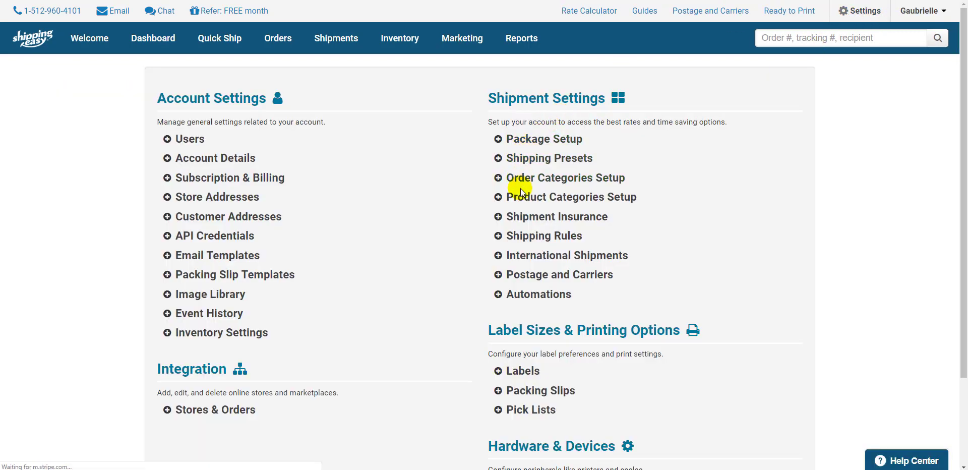
click(526, 161)
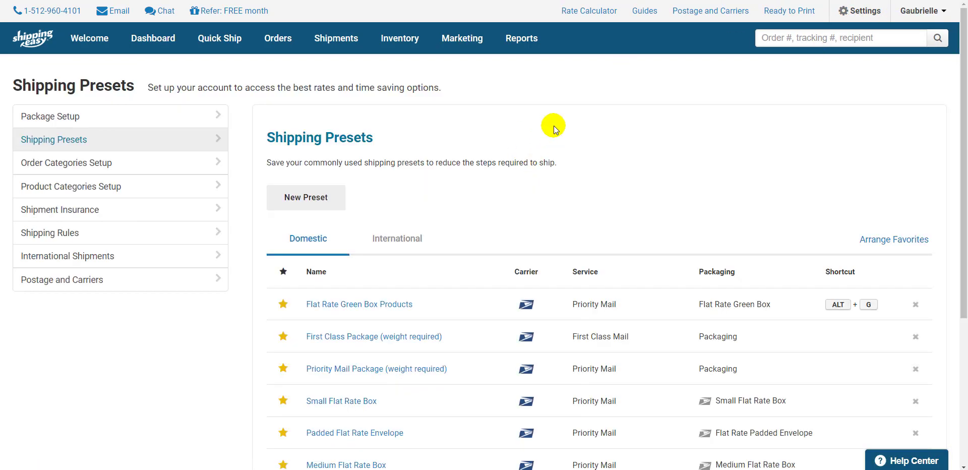
scroll(551, 120, down, 2)
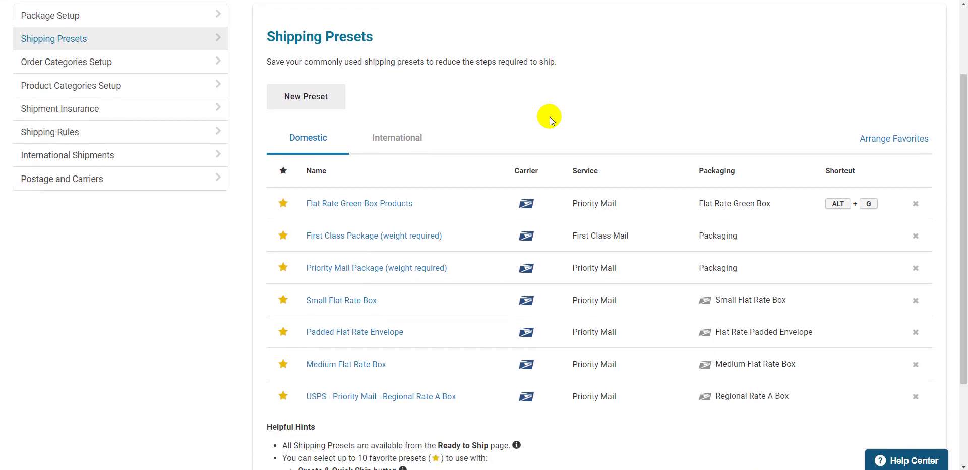